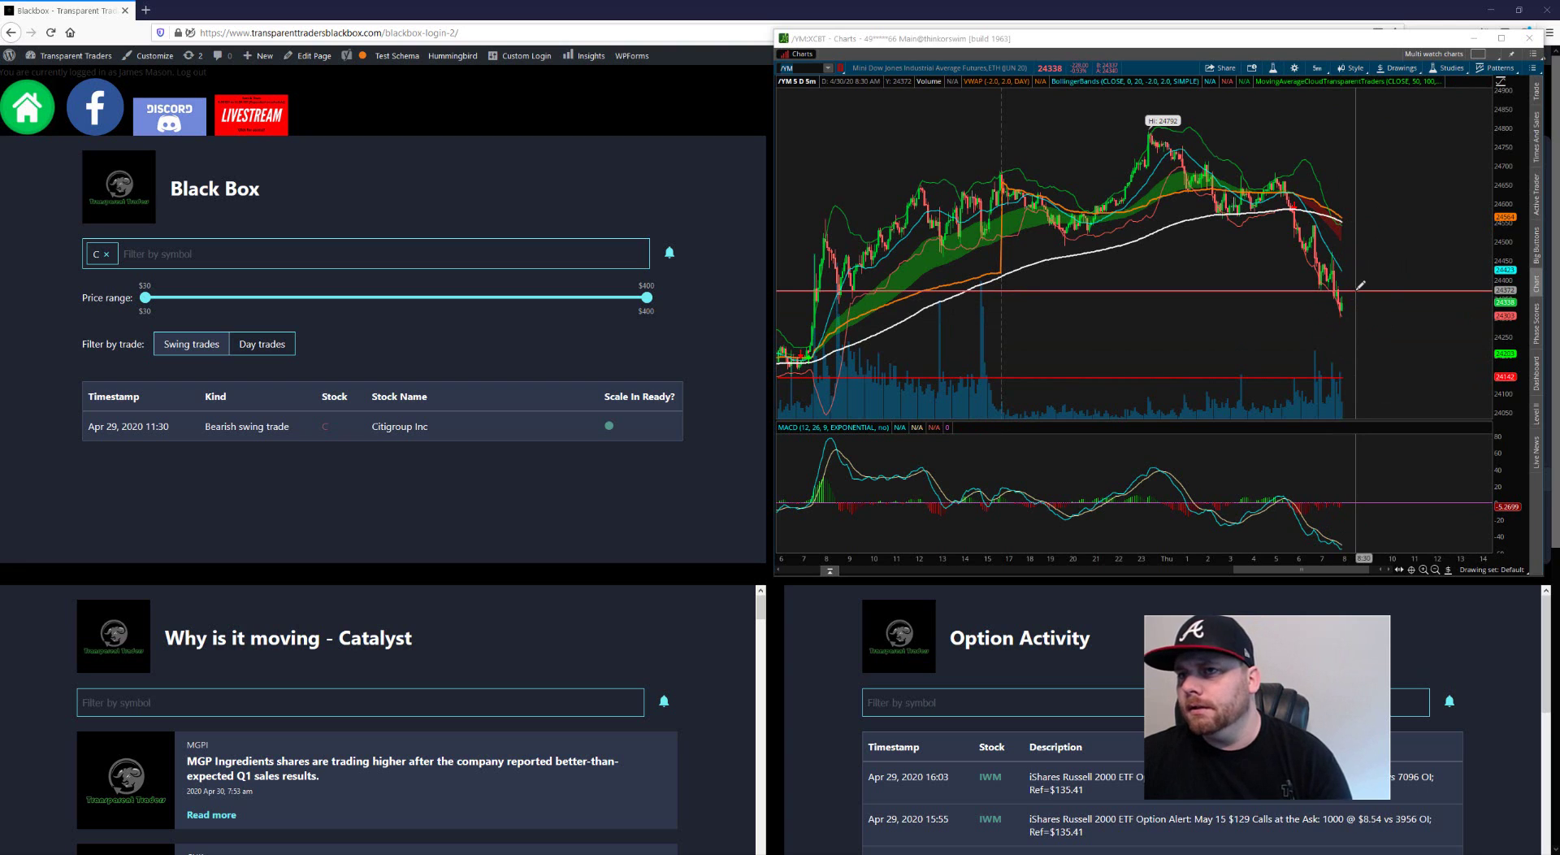
Step: Scroll the Black Box page to MSFT Breaking News showing Morgan Stanley's $198 Microsoft target
left_click(1263, 47)
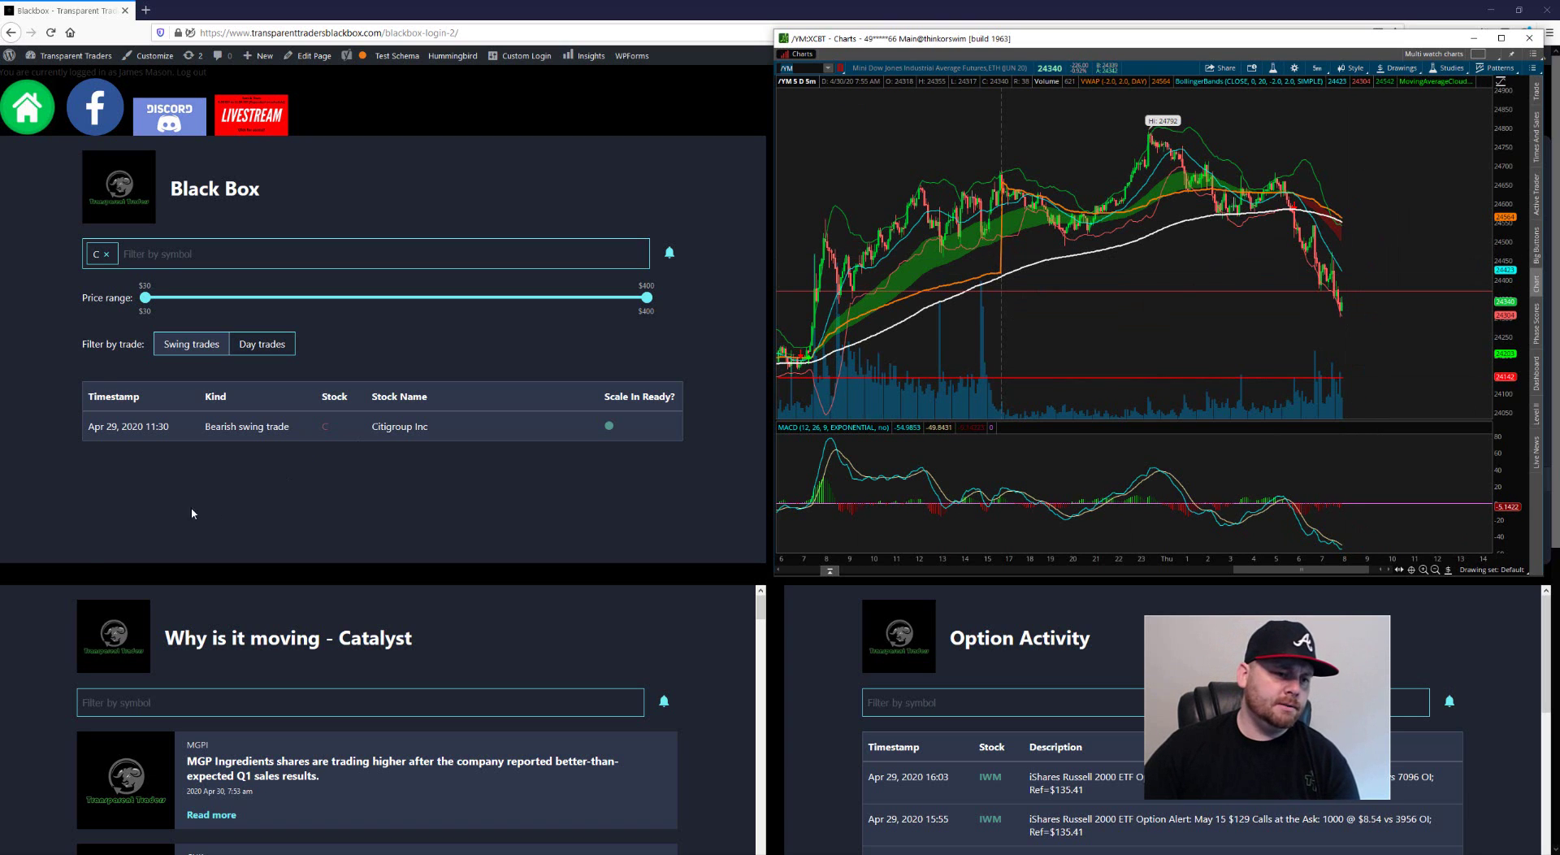
scroll(768, 689, "down", 2)
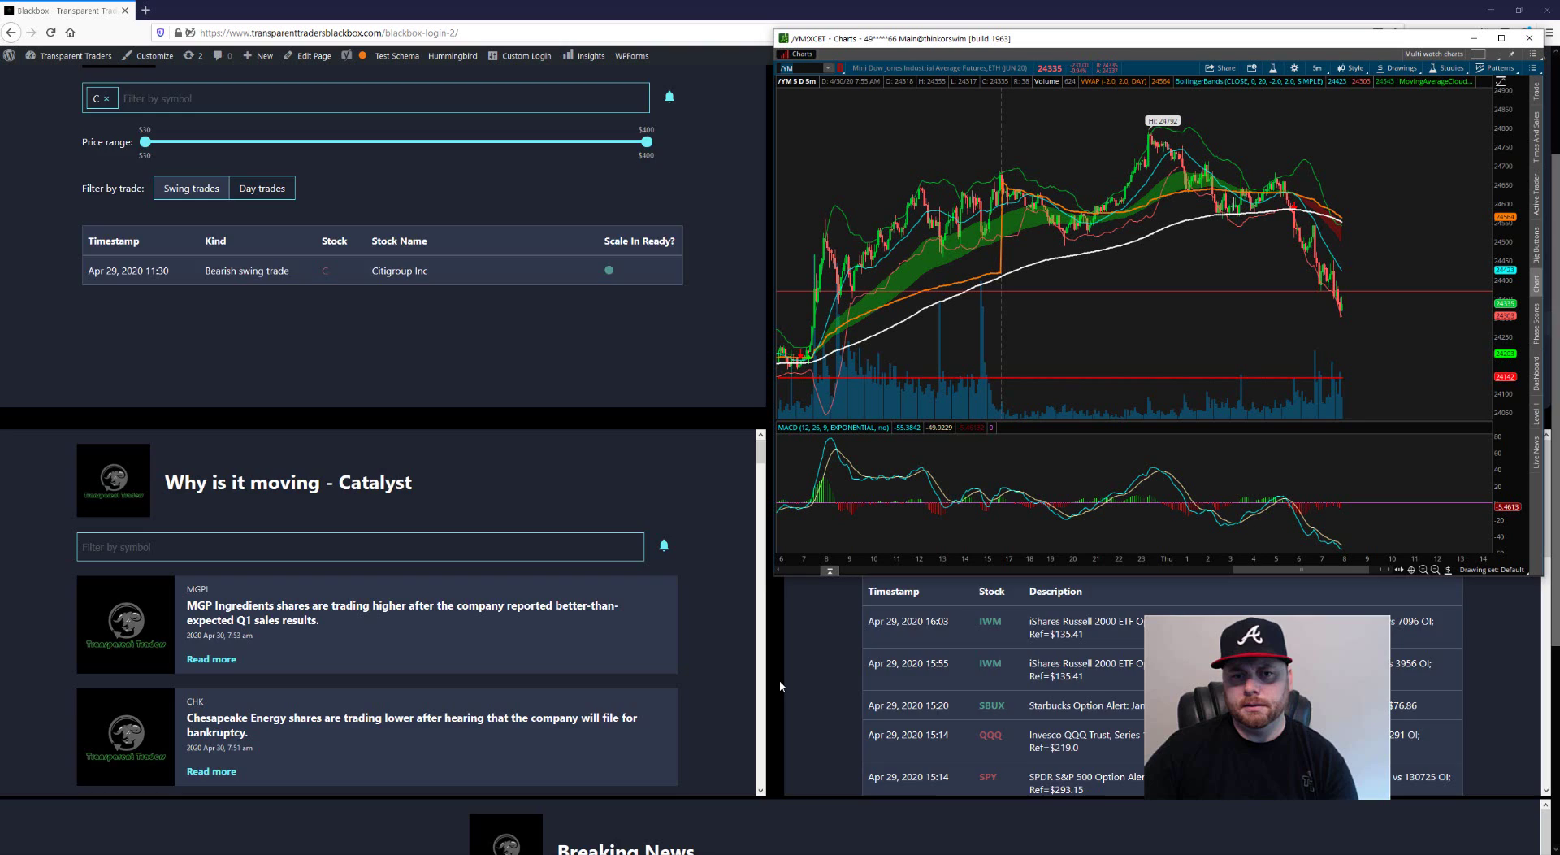
scroll(778, 680, "down", 2)
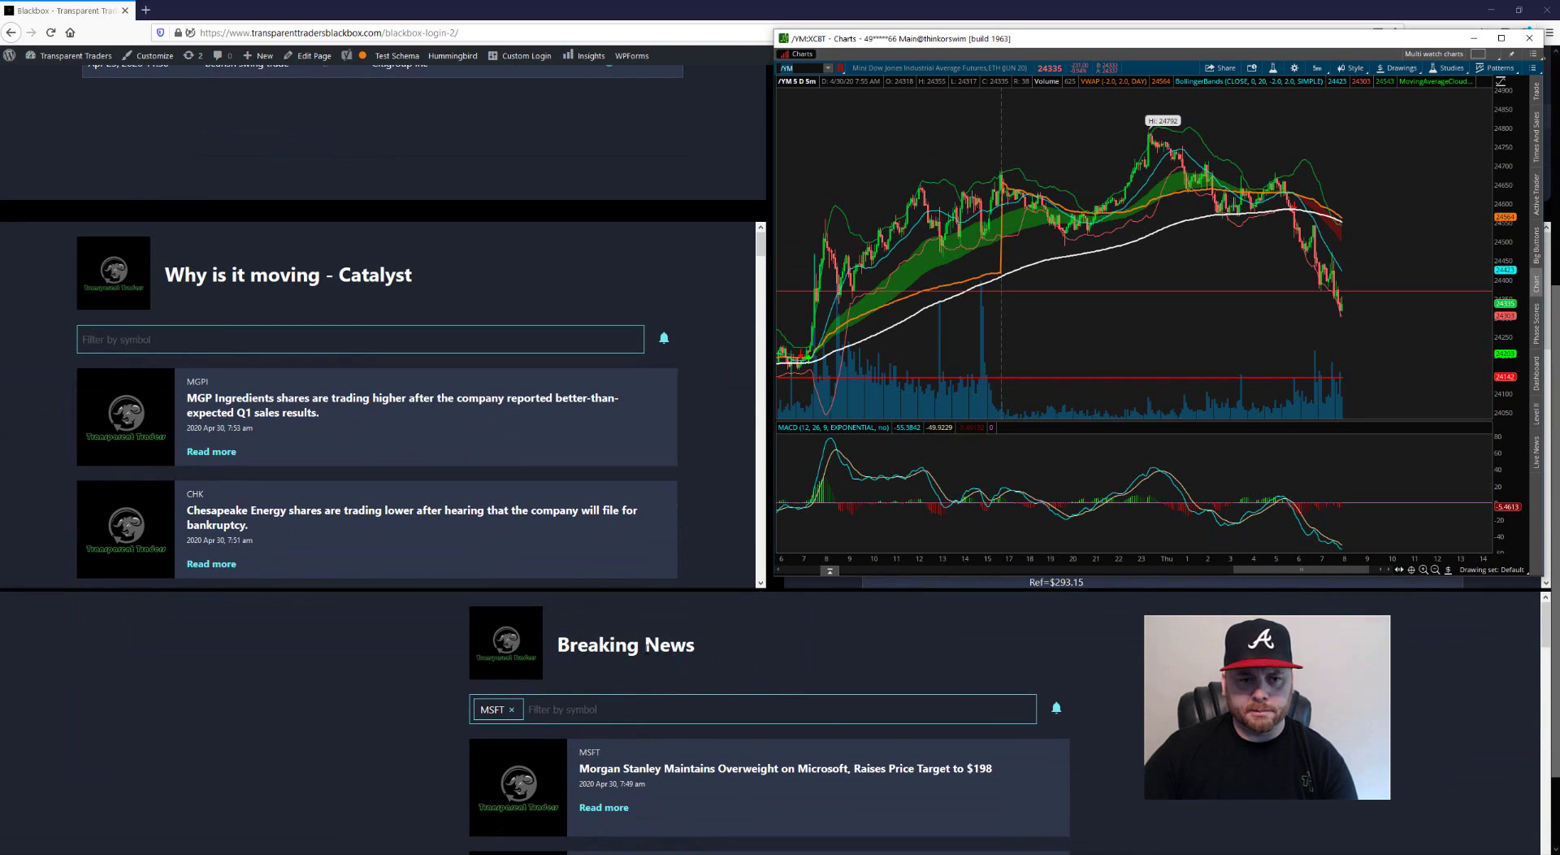
scroll(682, 707, "down", 1)
scroll(690, 721, "up", 1)
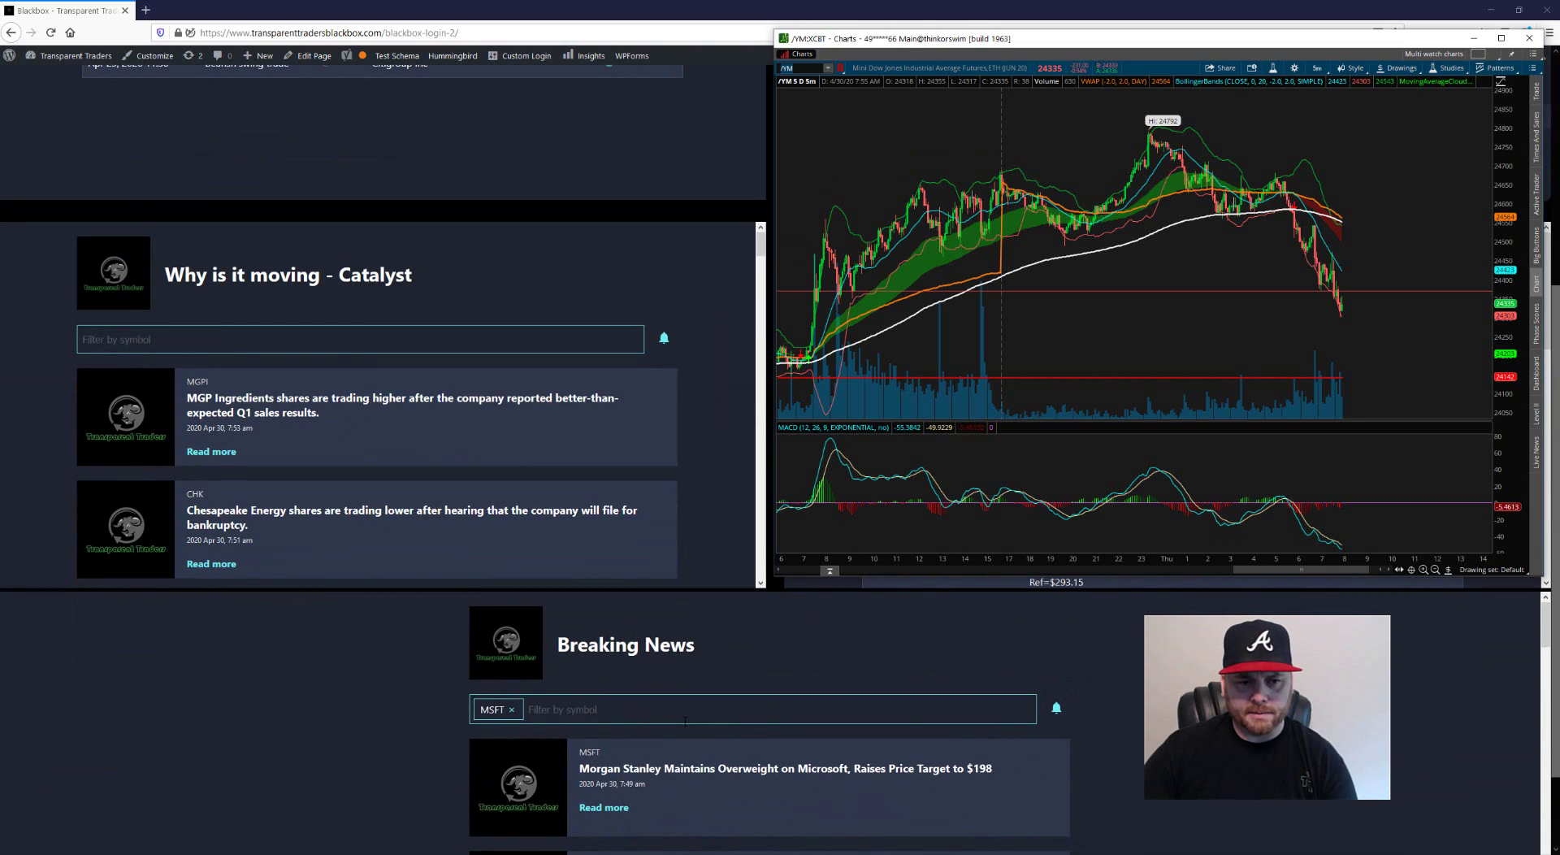
scroll(899, 742, "down", 1)
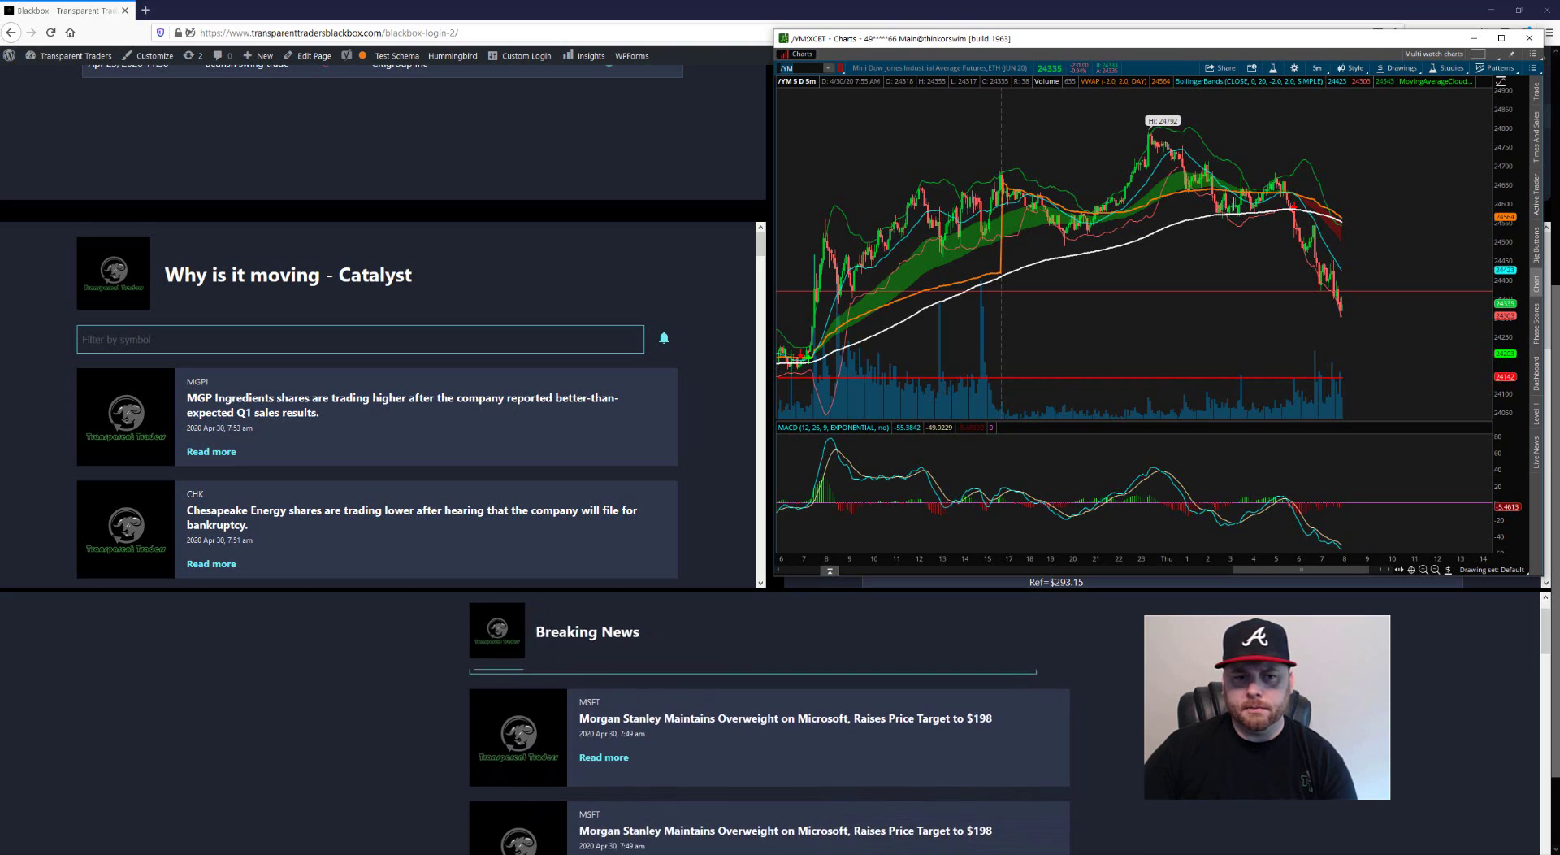
scroll(899, 742, "up", 1)
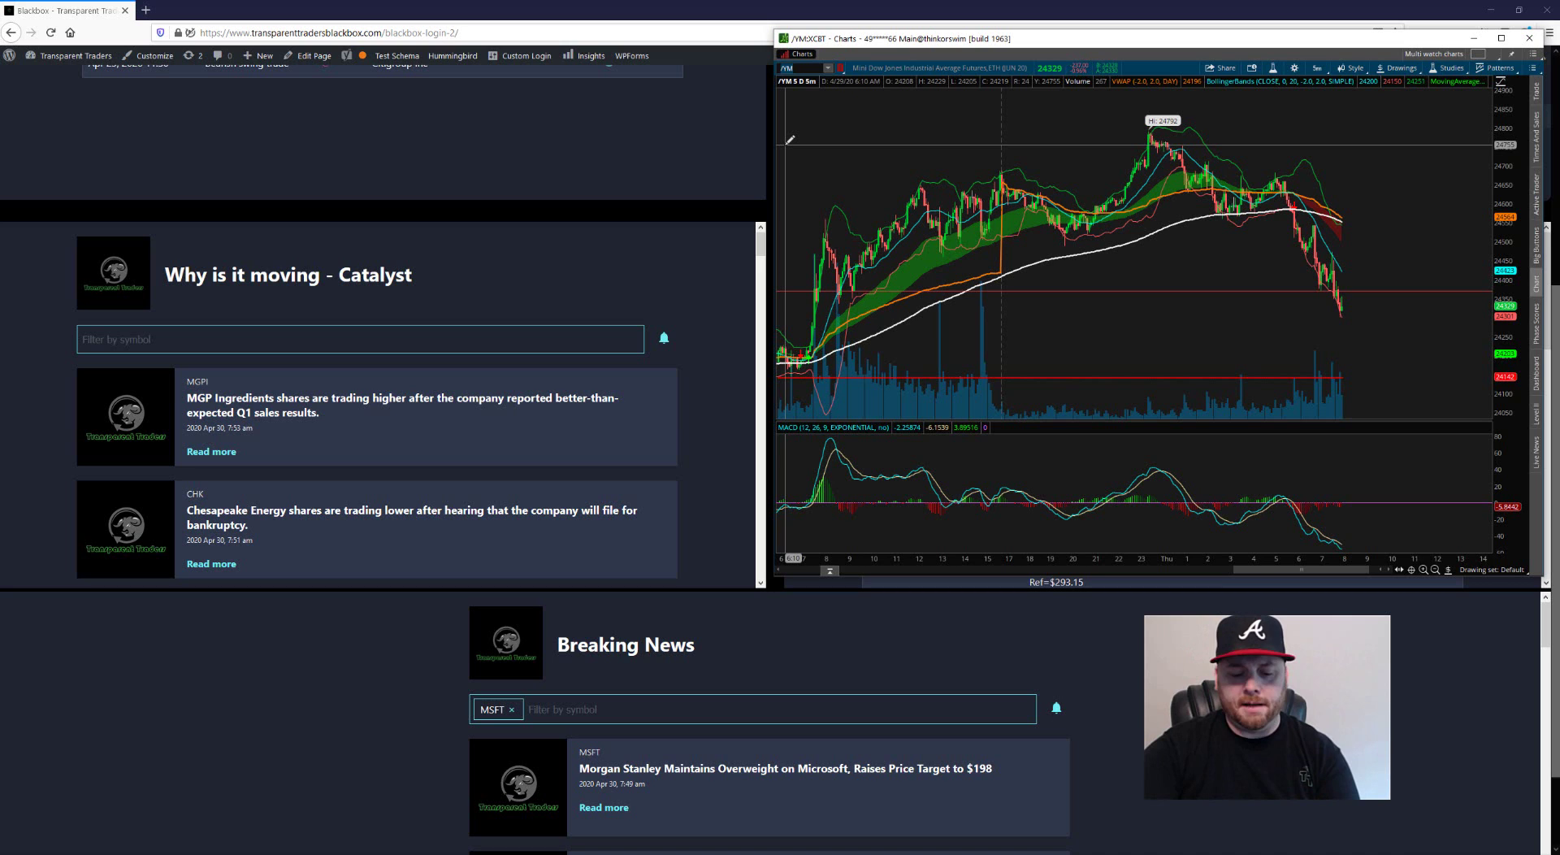
Step: Load the MSFT chart and zoom to its five-day spike near 186 and pullback near 177
type("SFT")
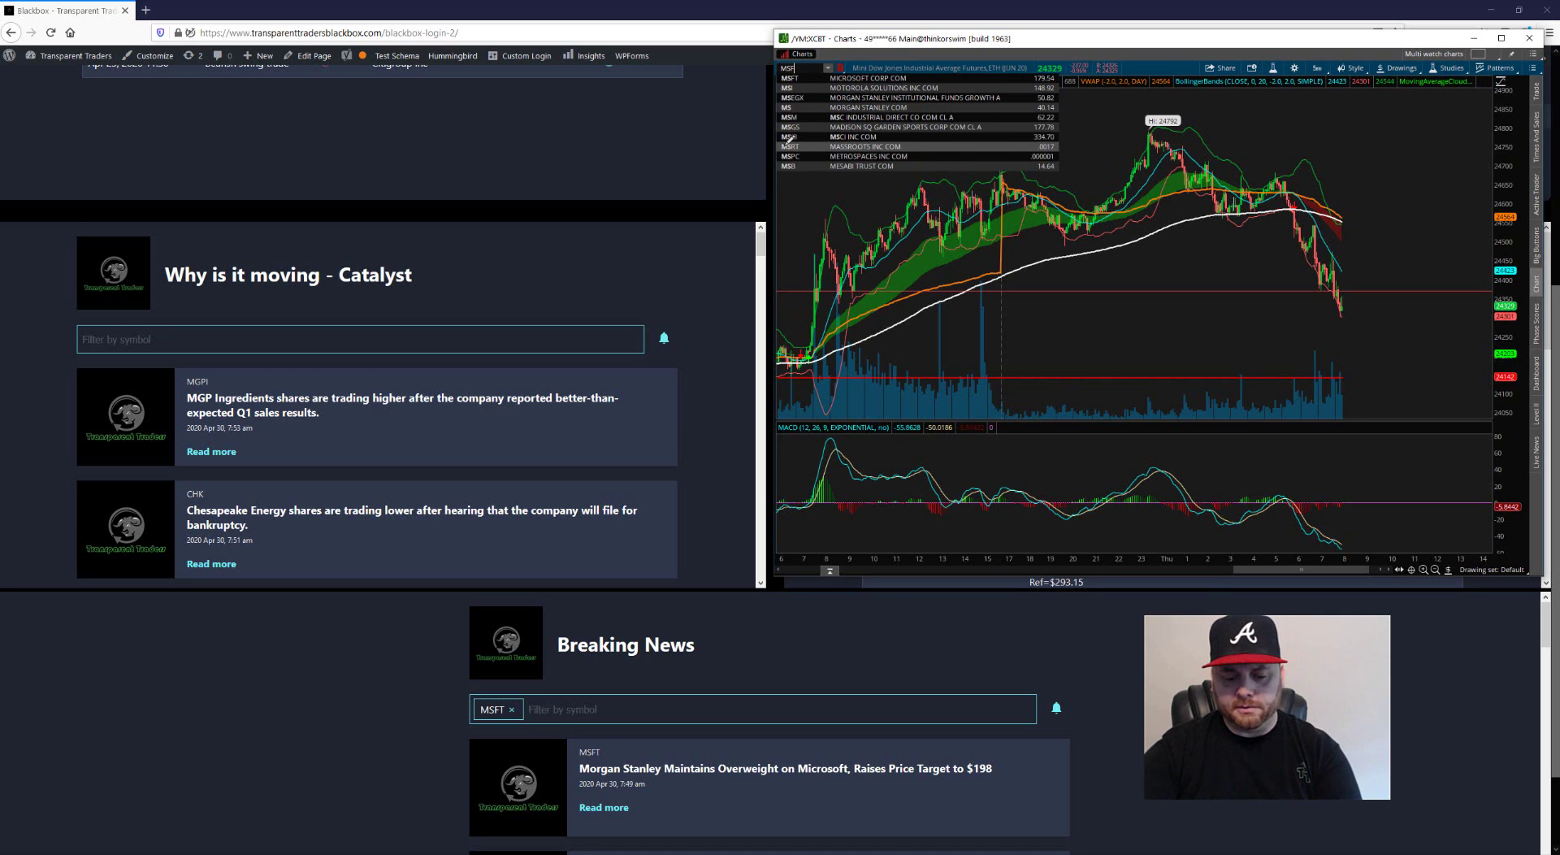
key("Return")
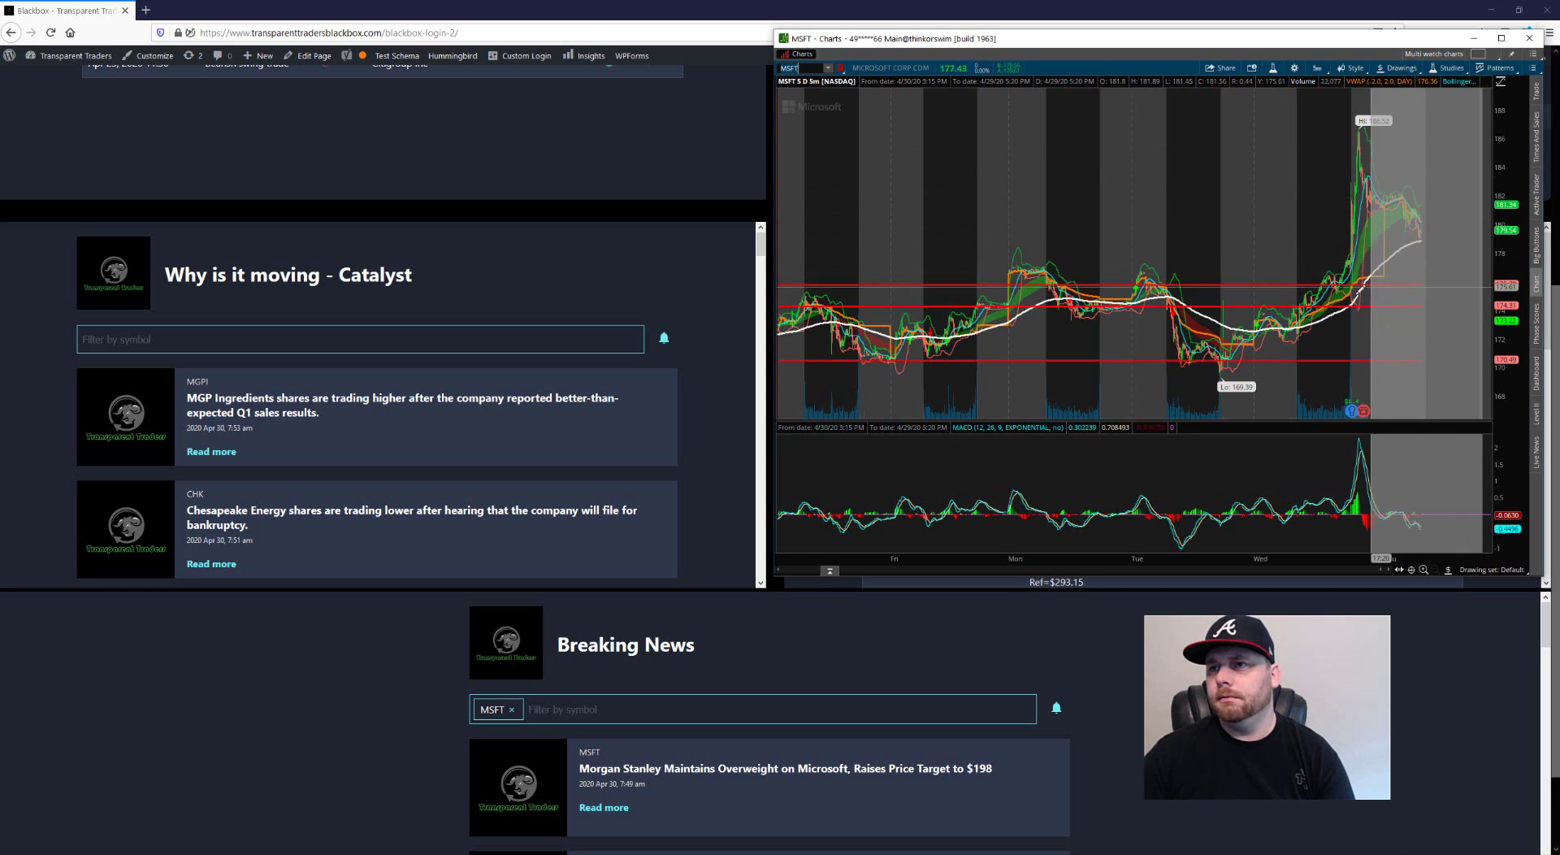
scroll(1381, 244, "up", 5)
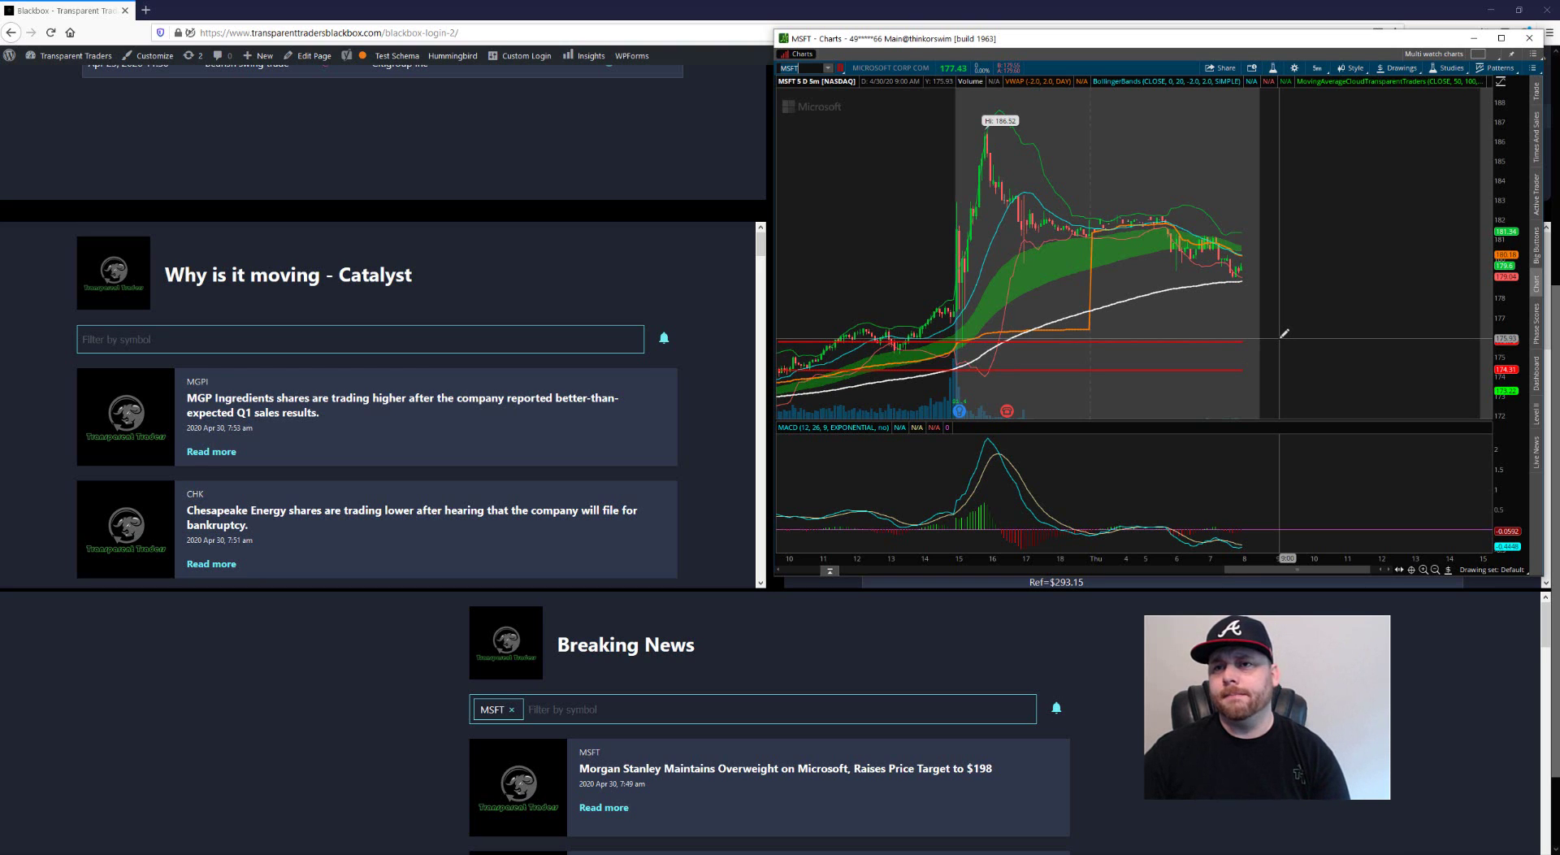
Step: View MSFT on the 1Y:1D chart, restore 5D:5m, and scroll the alerts page back to top
left_click(1317, 68)
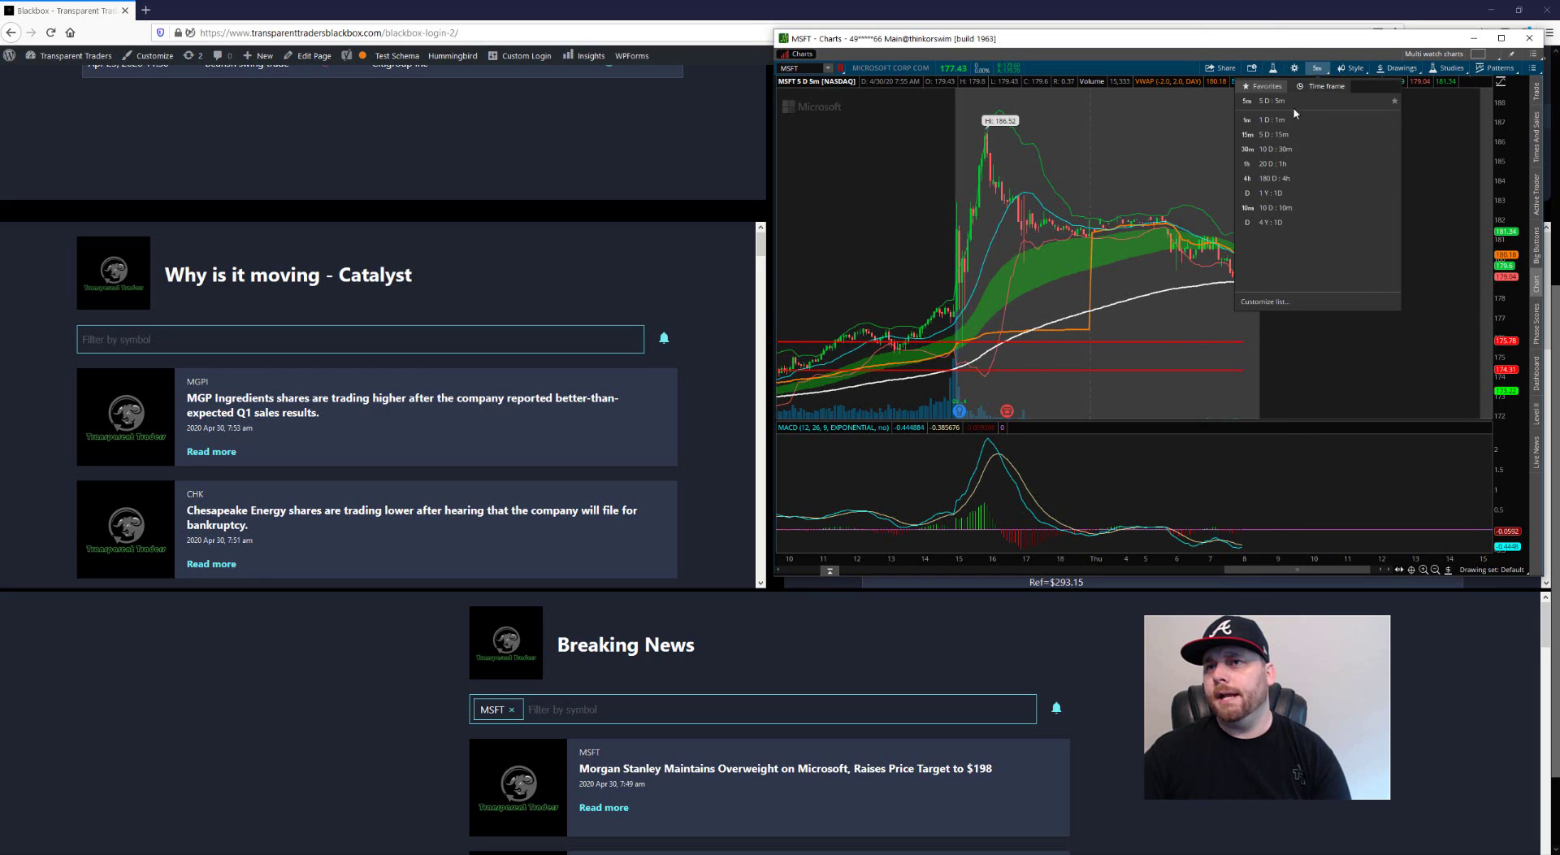
left_click(1291, 195)
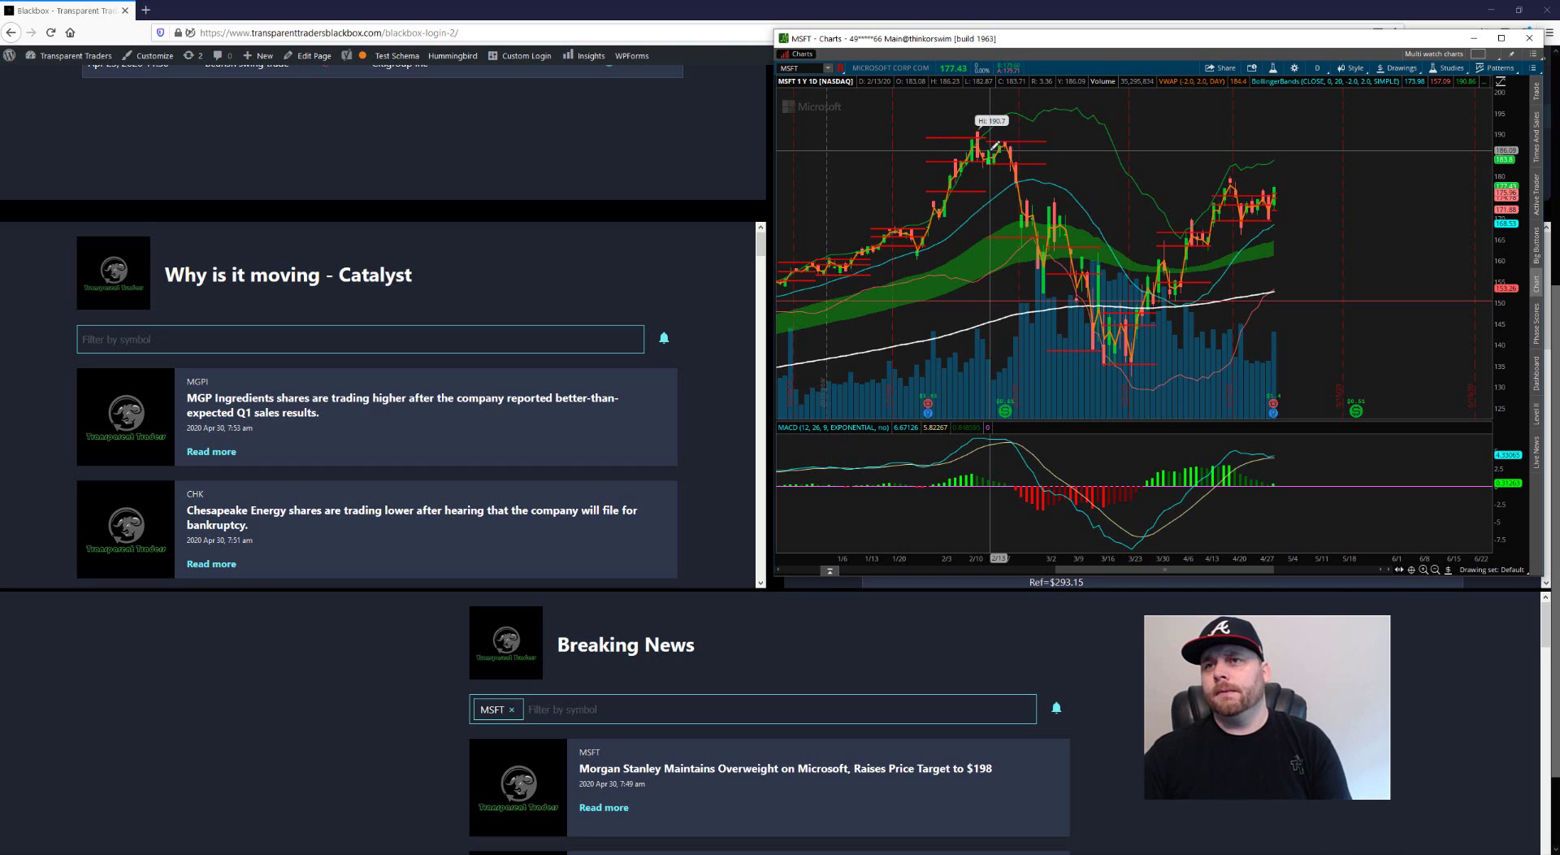
left_click(1317, 70)
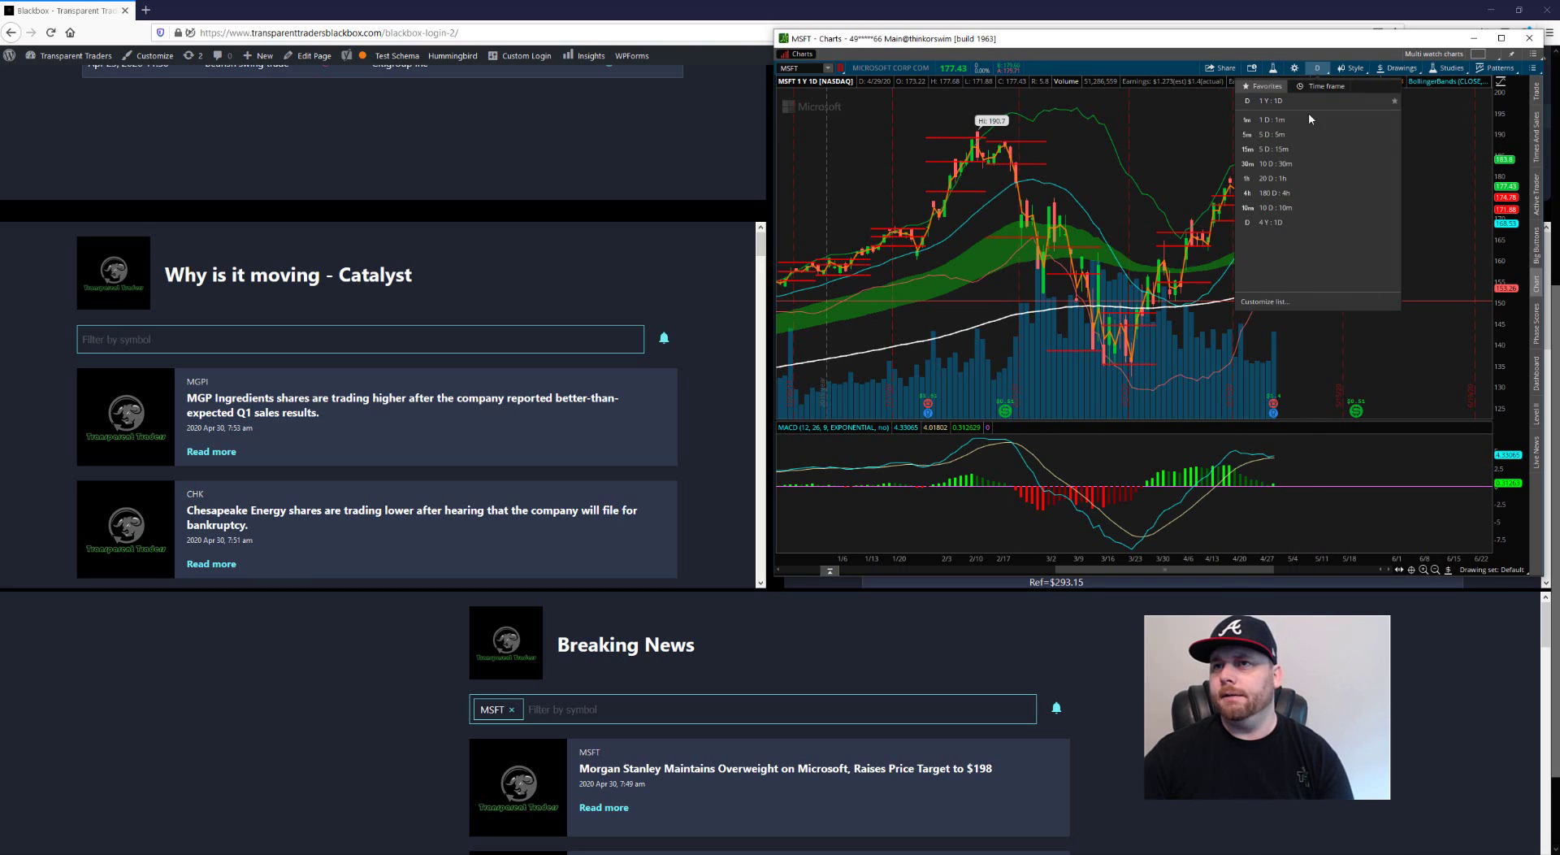
left_click(1298, 137)
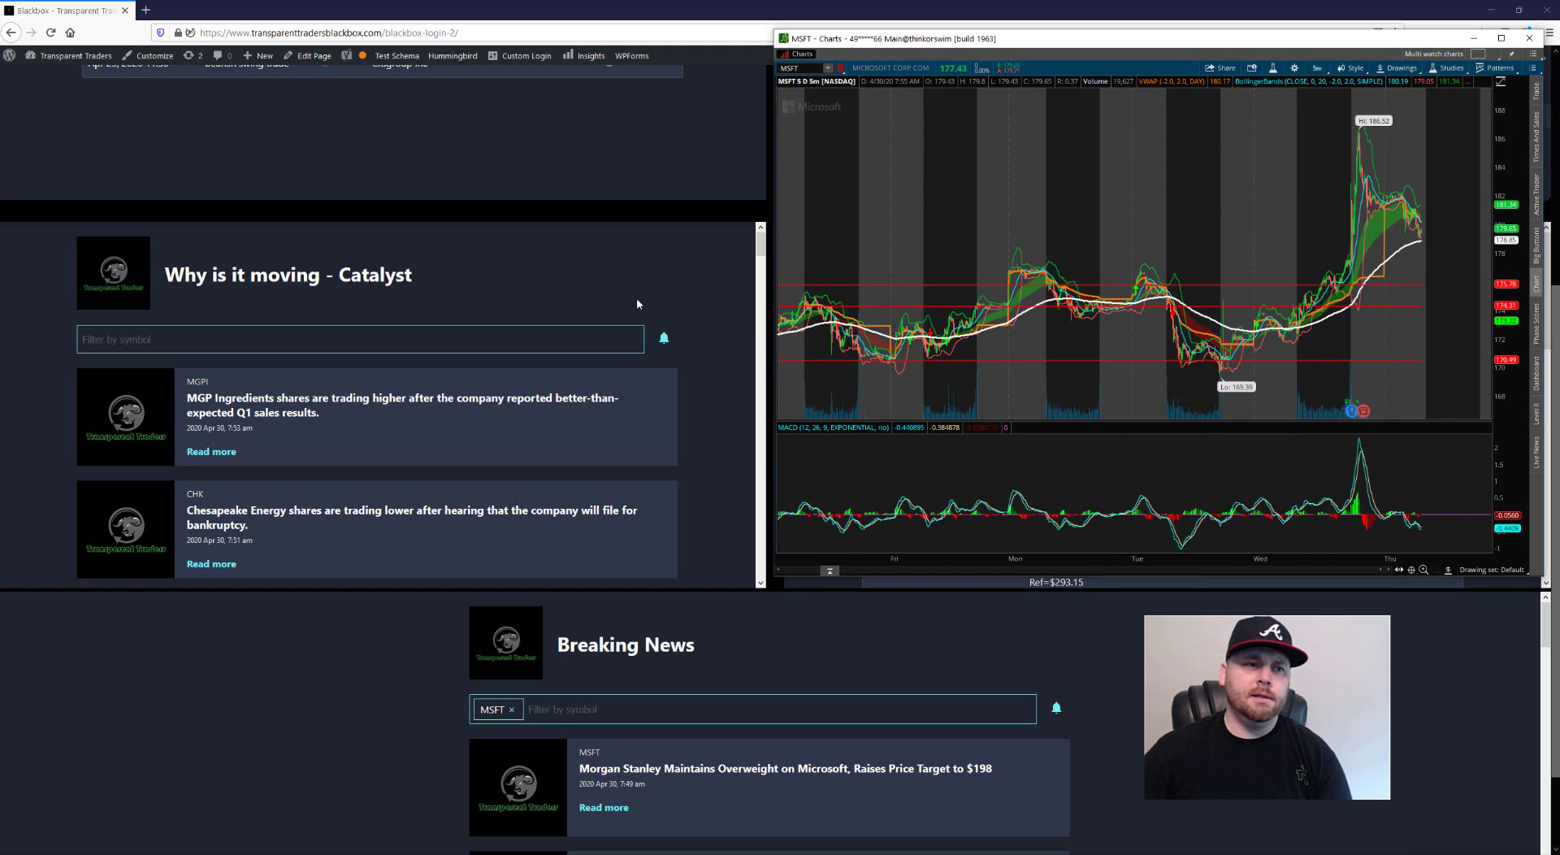
scroll(692, 316, "up", 2)
scroll(729, 291, "up", 3)
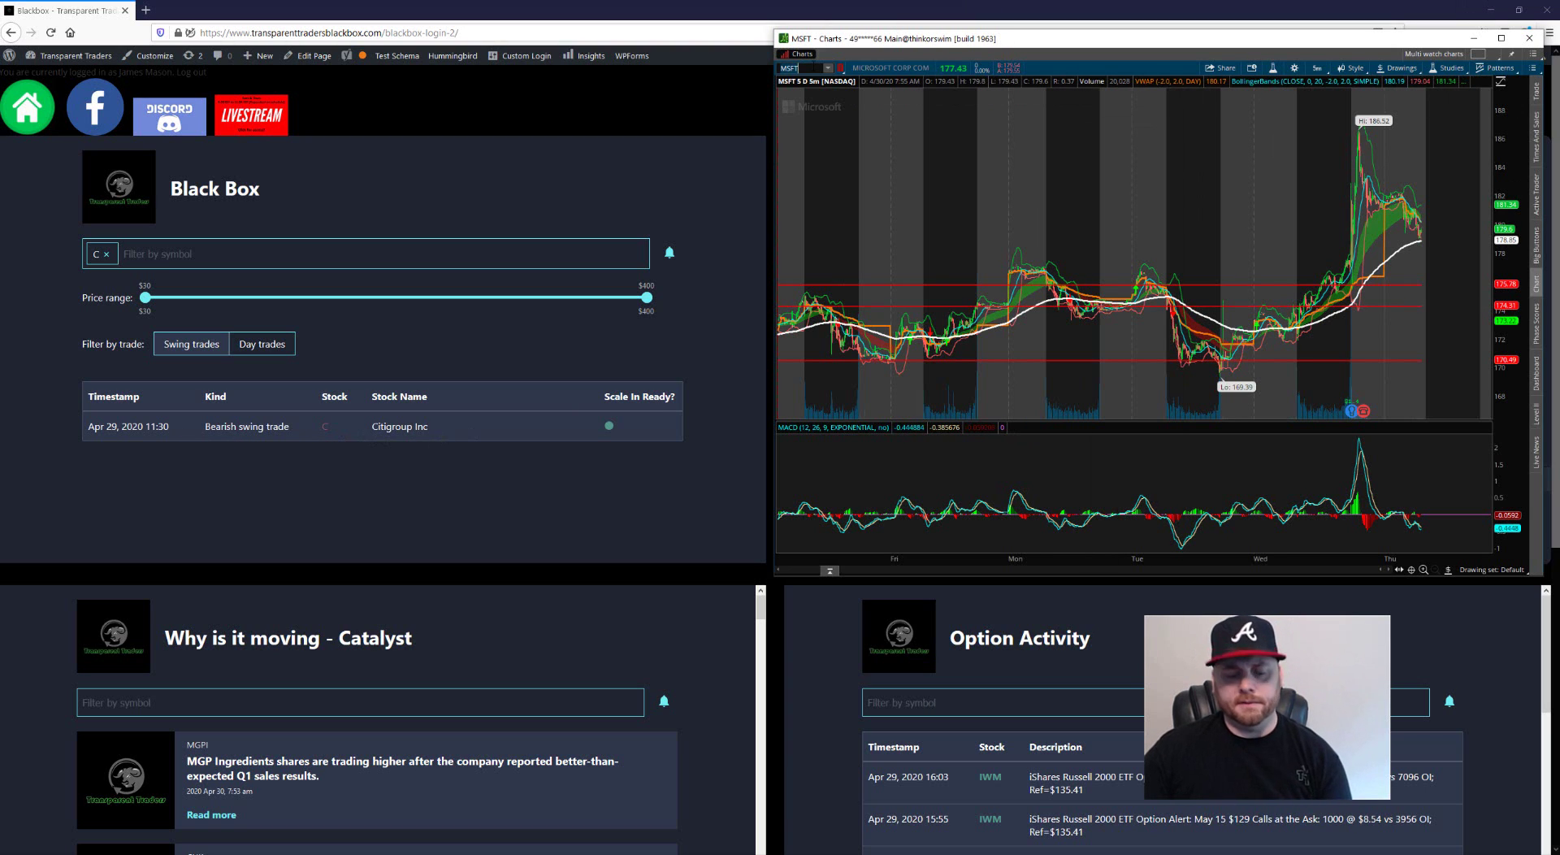
Step: Load the Citigroup (C) chart in thinkorswim
type("C")
key("Return")
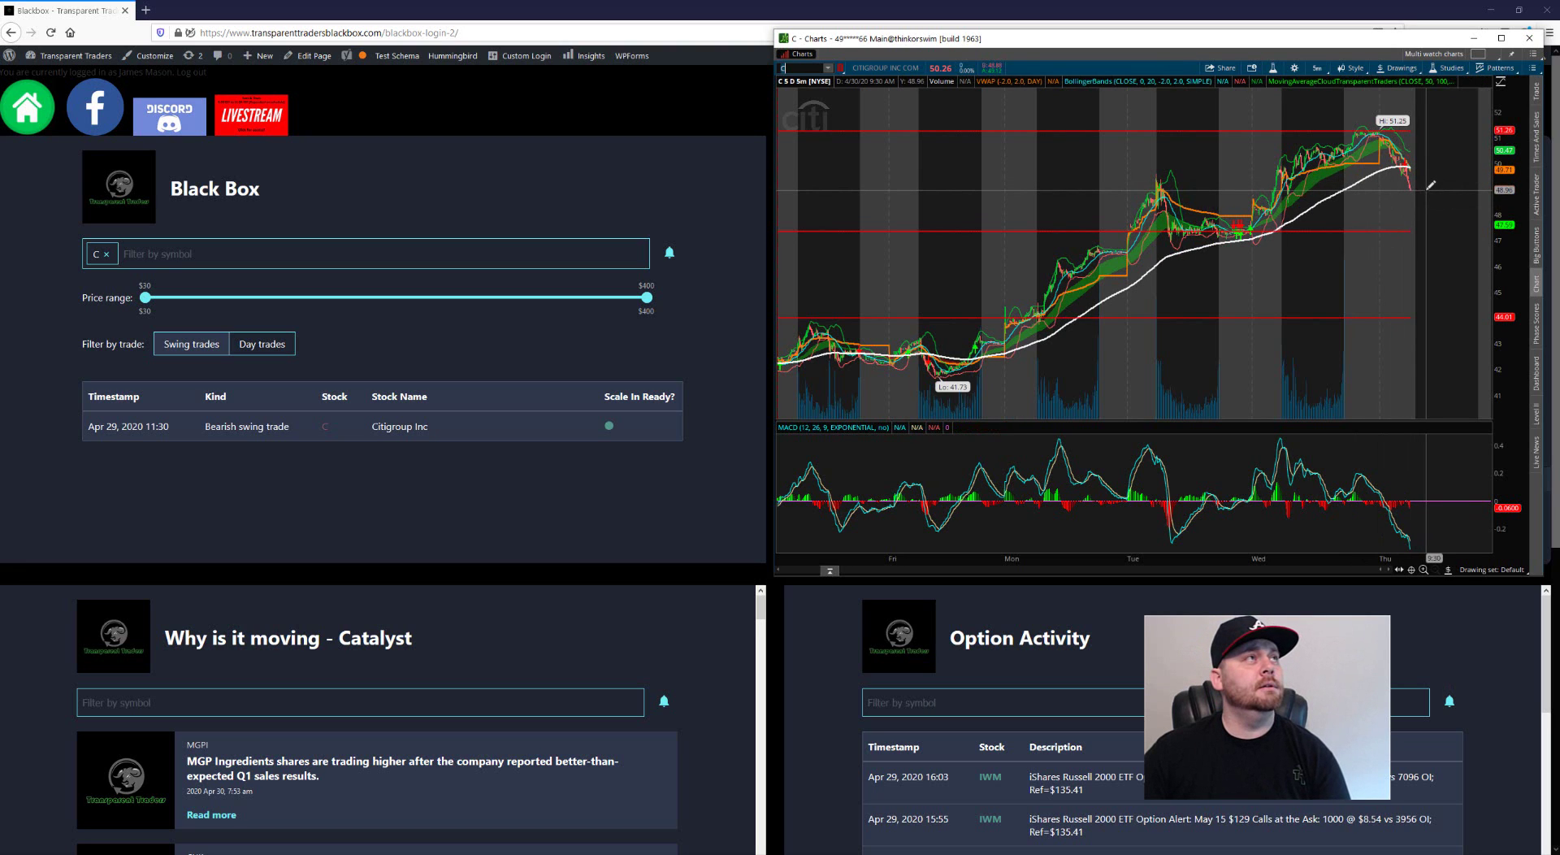
type("c")
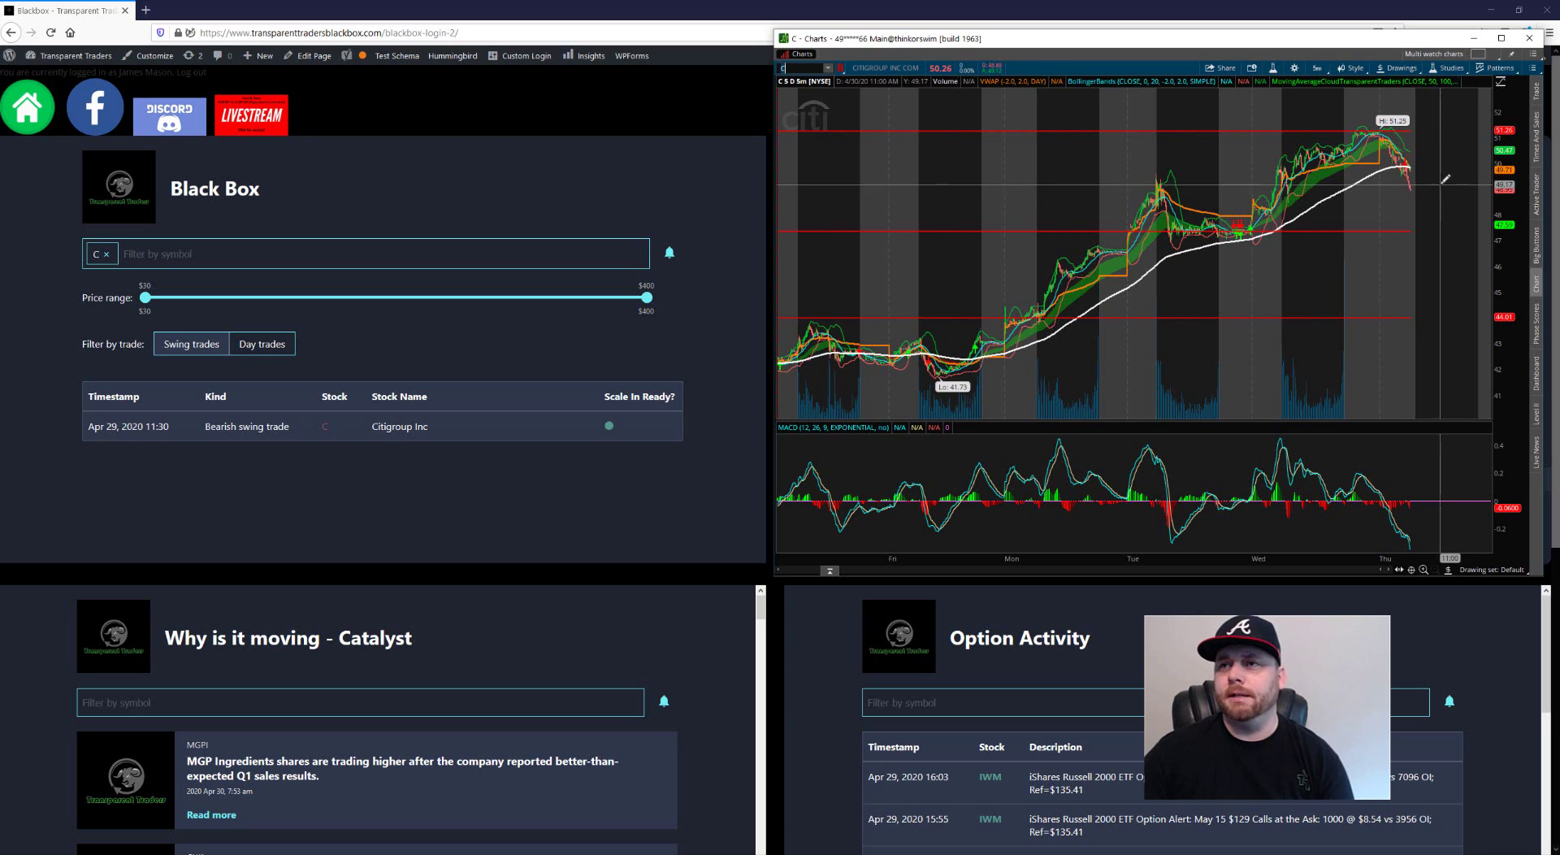
Step: Zoom in on Citigroup's latest session drop, then zoom out twice to a multi-day view
left_click_drag(1472, 187, 1259, 203)
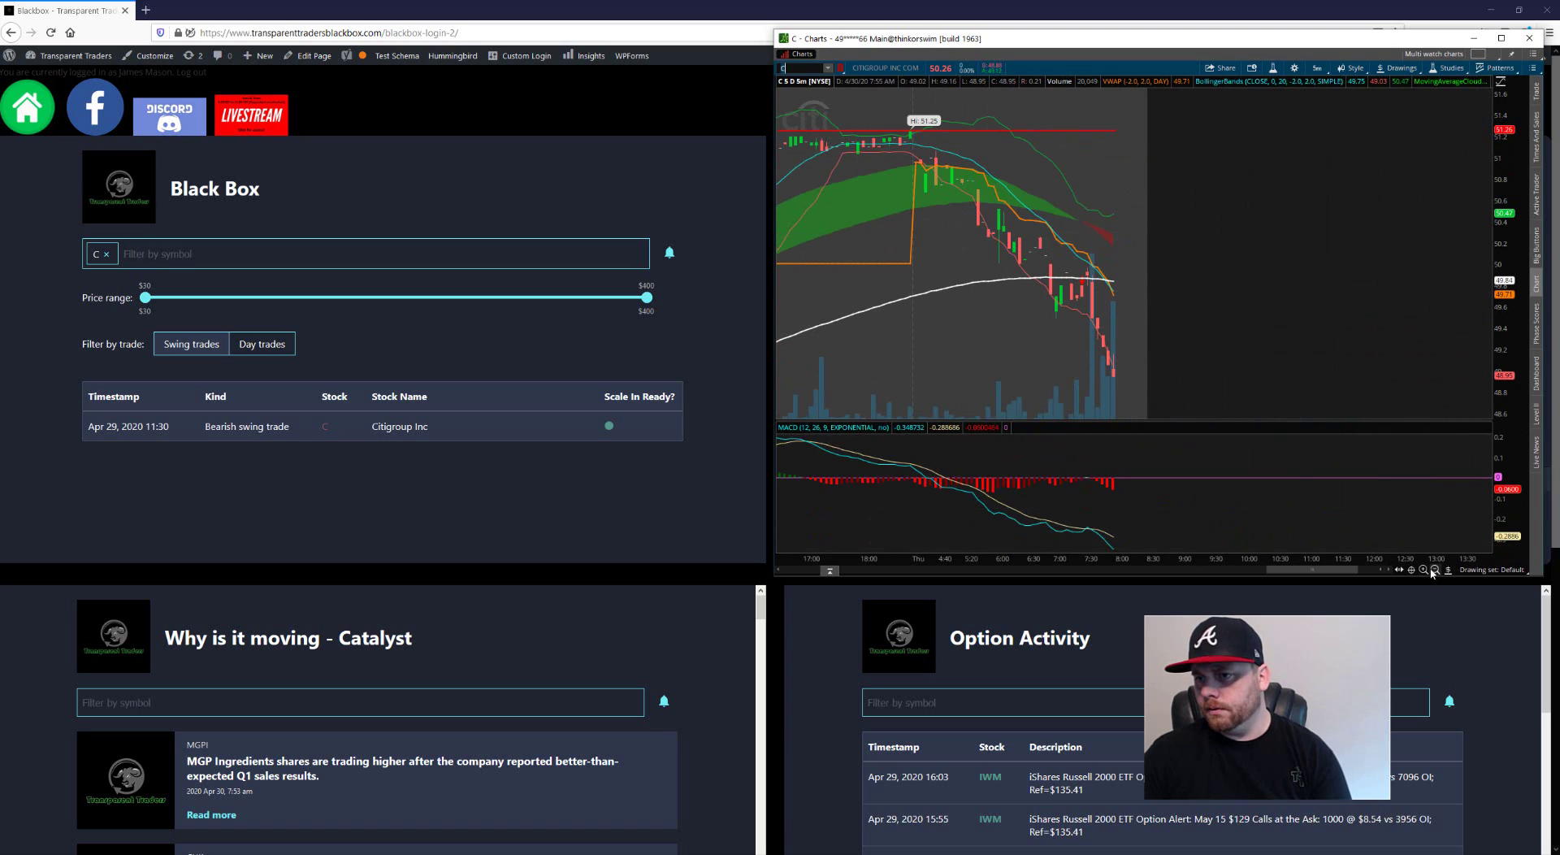
left_click(1436, 569)
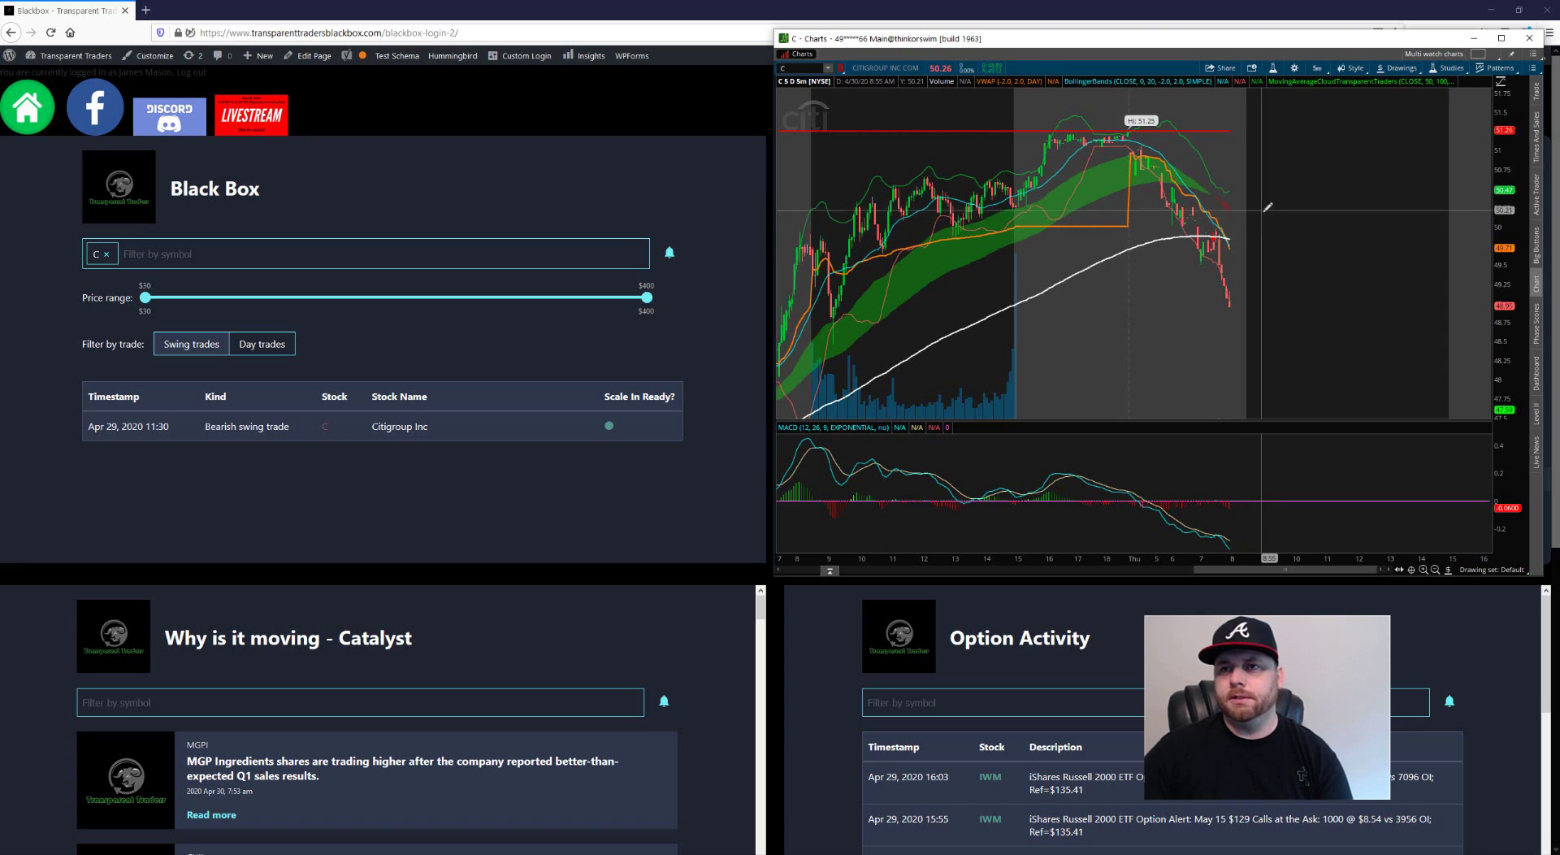
left_click(1435, 571)
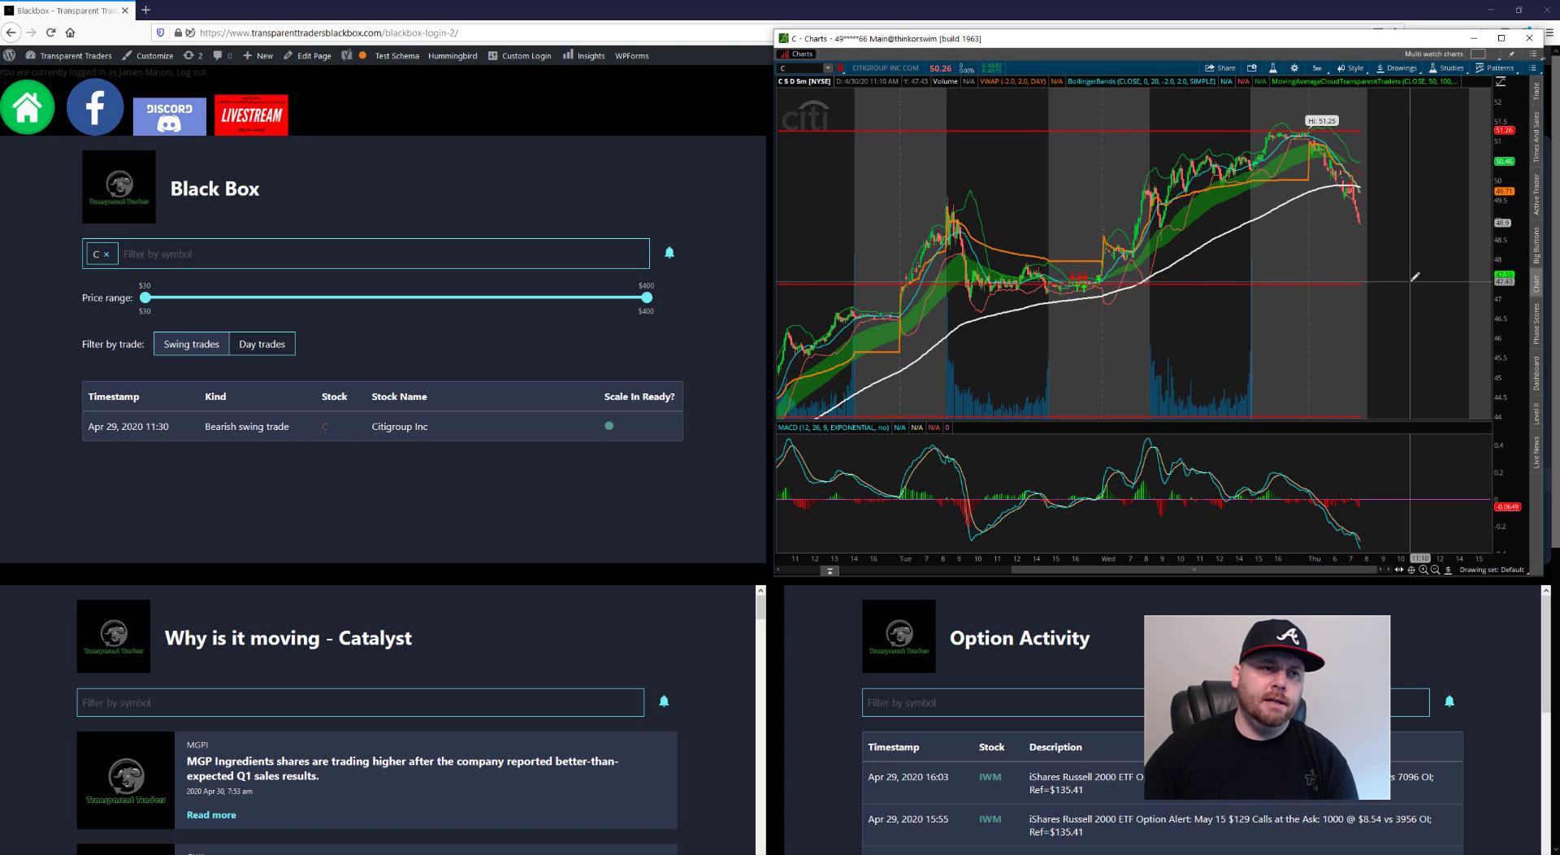
Step: List day-trade alerts for all stocks by clearing the C filter, then return to thinkorswim
left_click(240, 339)
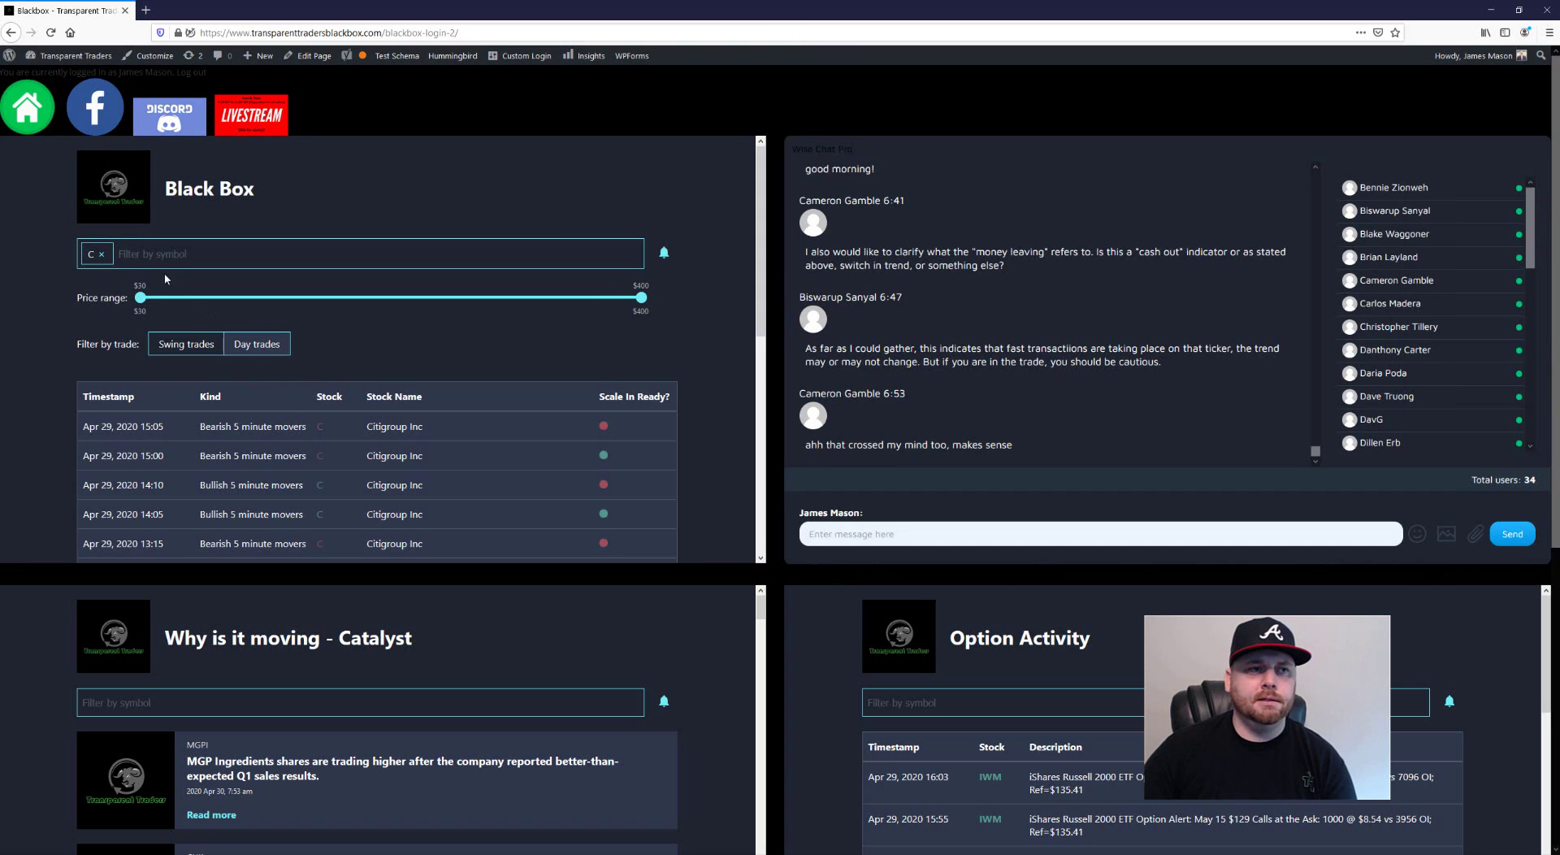
left_click(103, 255)
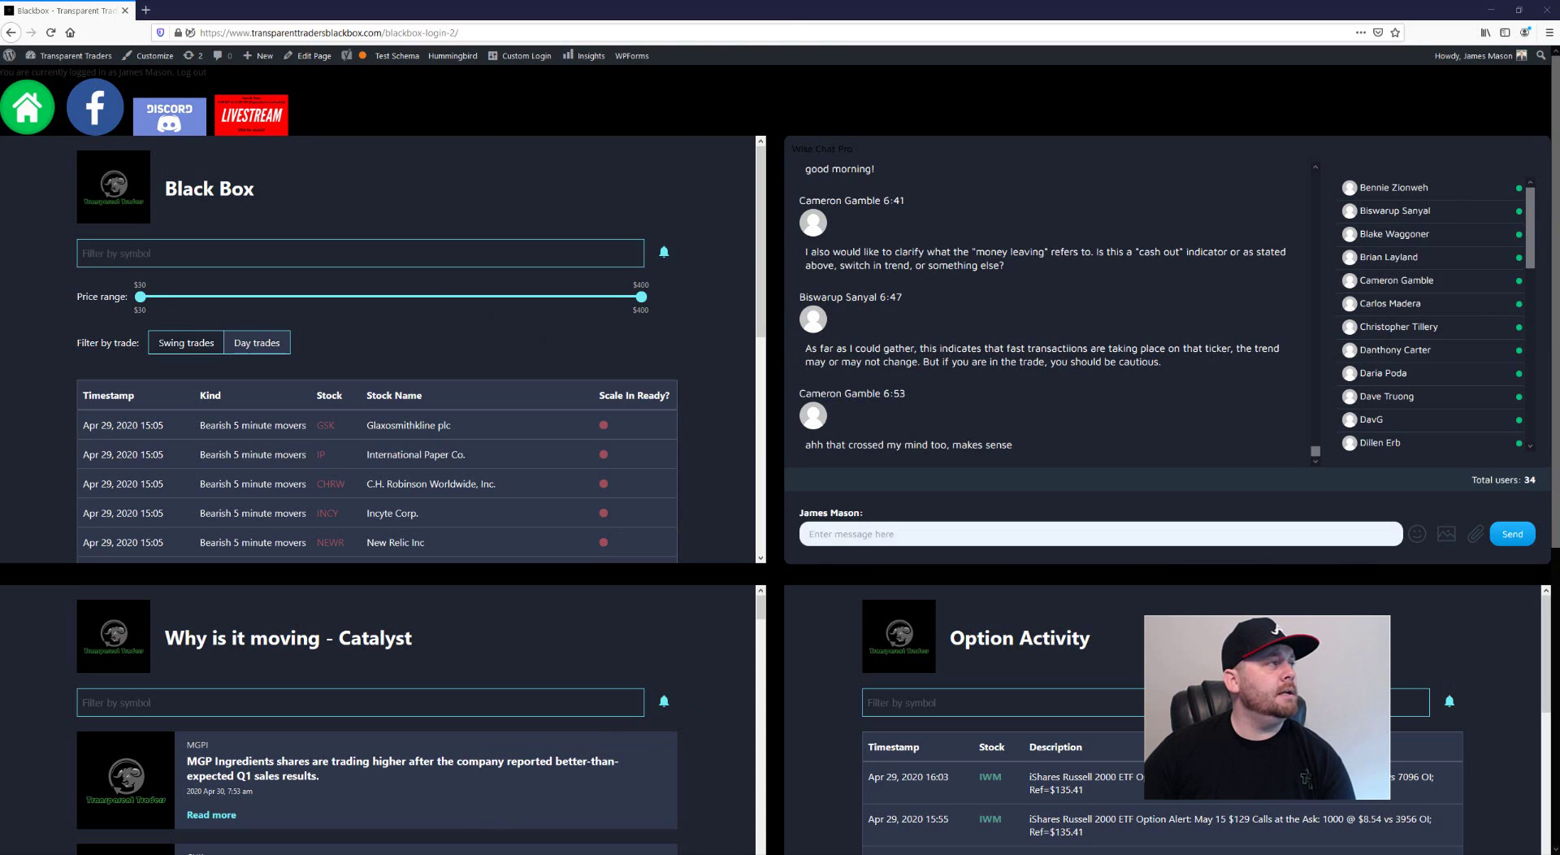
key("alt+Tab")
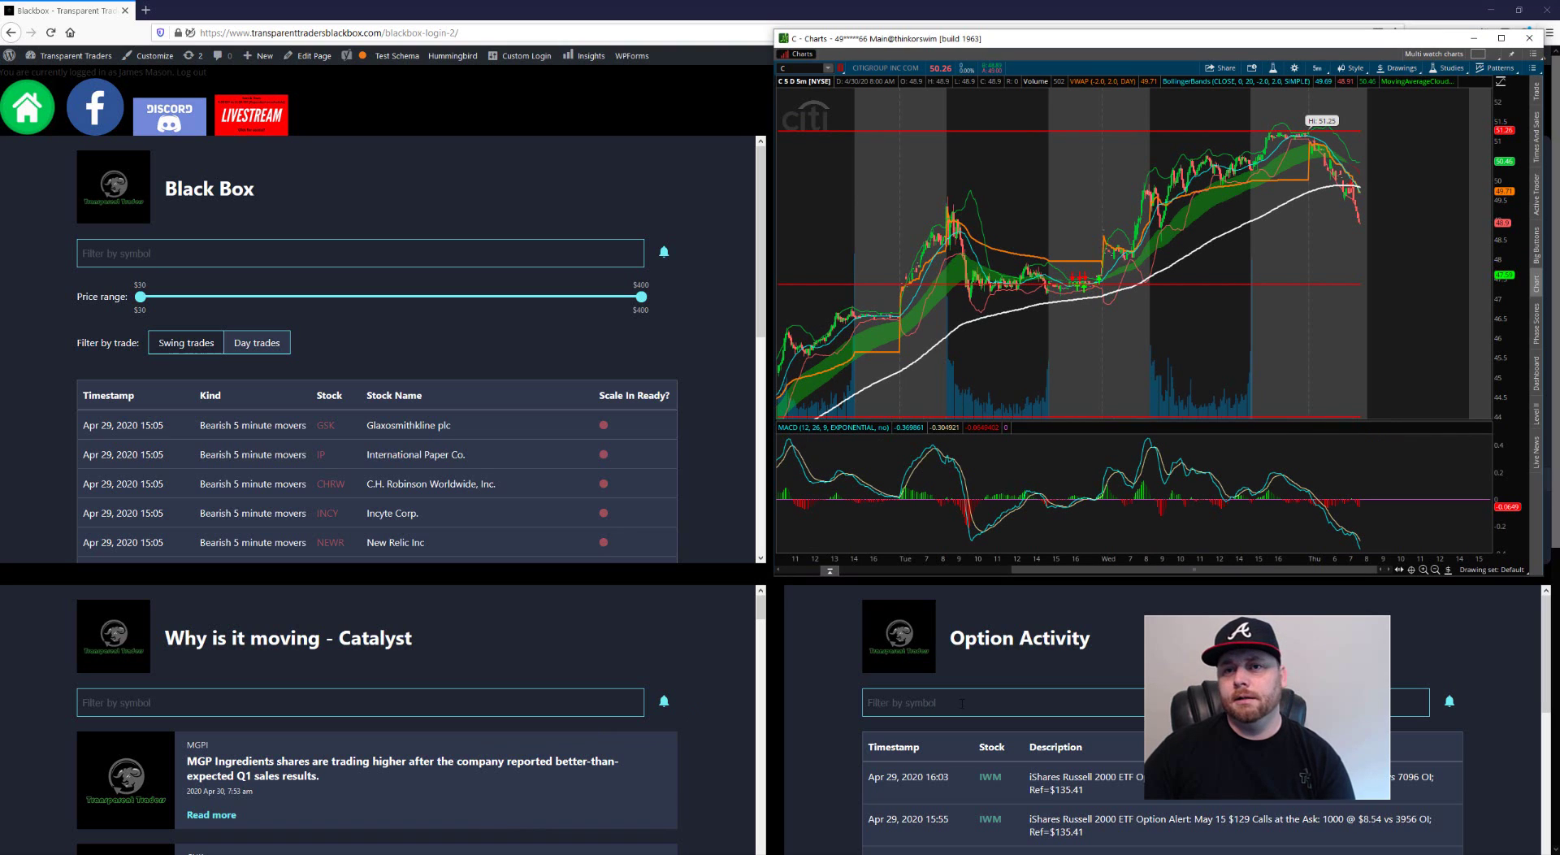